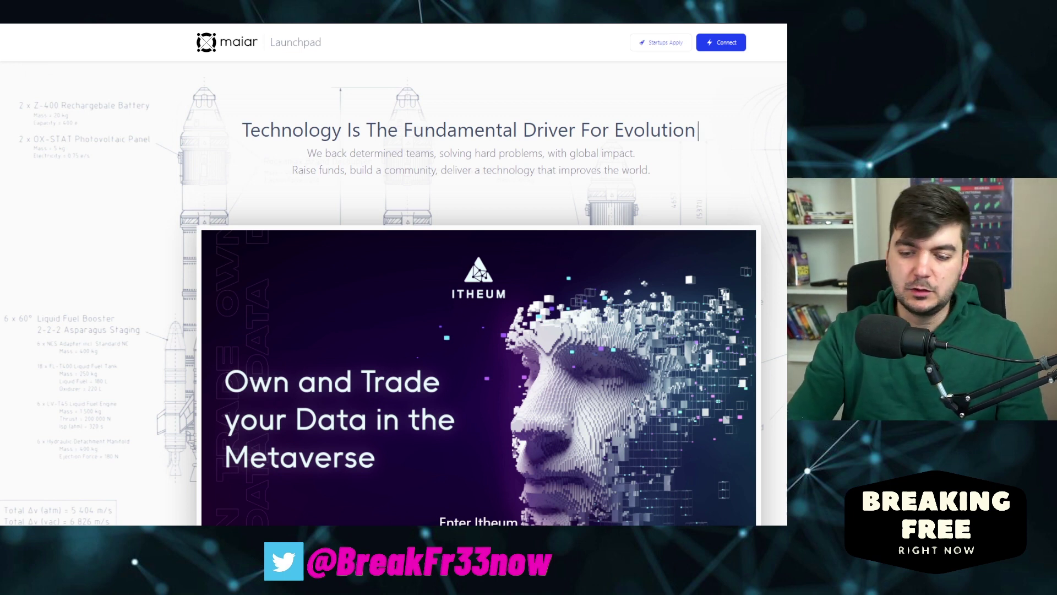
- Connect a wallet by logging in through the Maiar App QR code
left_click(722, 42)
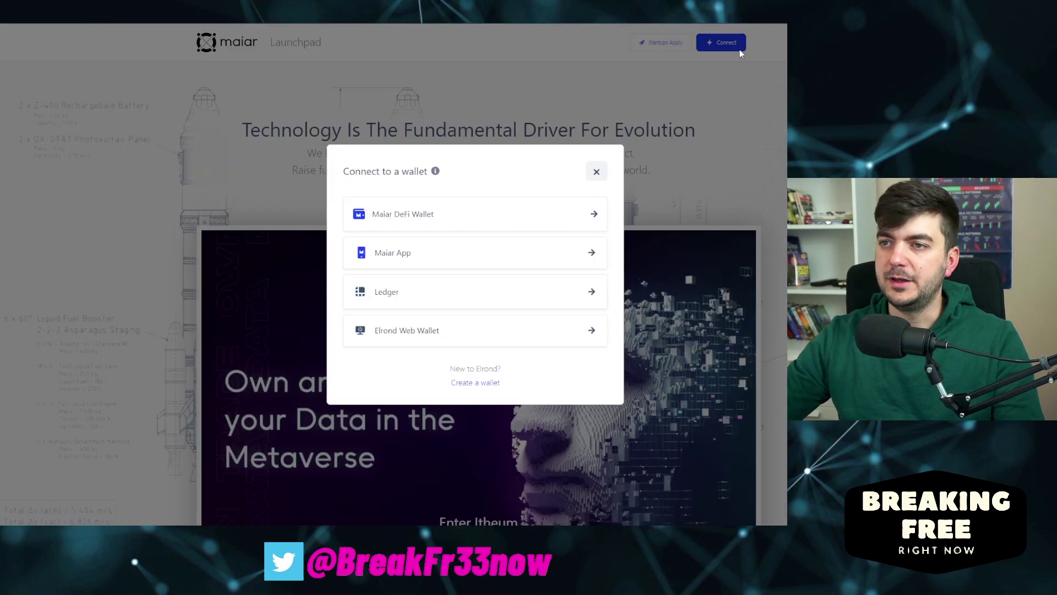
left_click(441, 247)
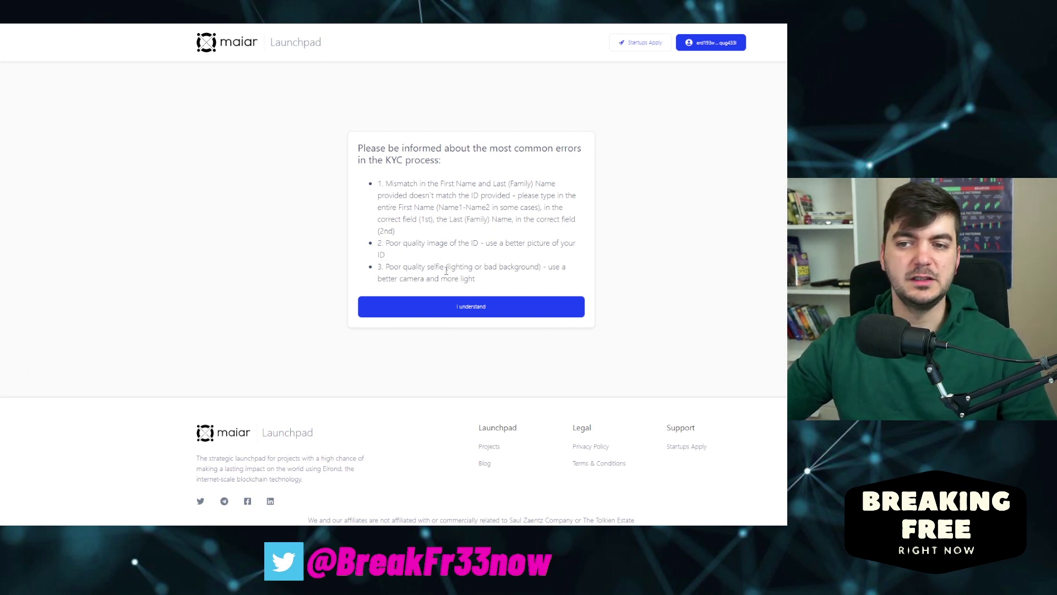
- Dismiss the KYC errors notice, autofill name and email, tick consent, and confirm the email
left_click(462, 308)
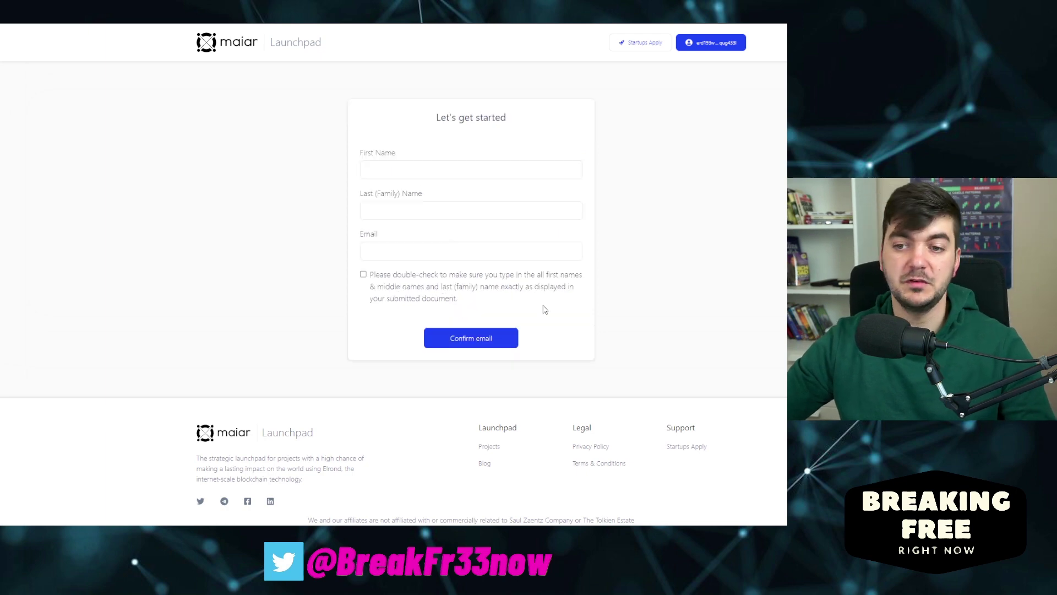
left_click(413, 171)
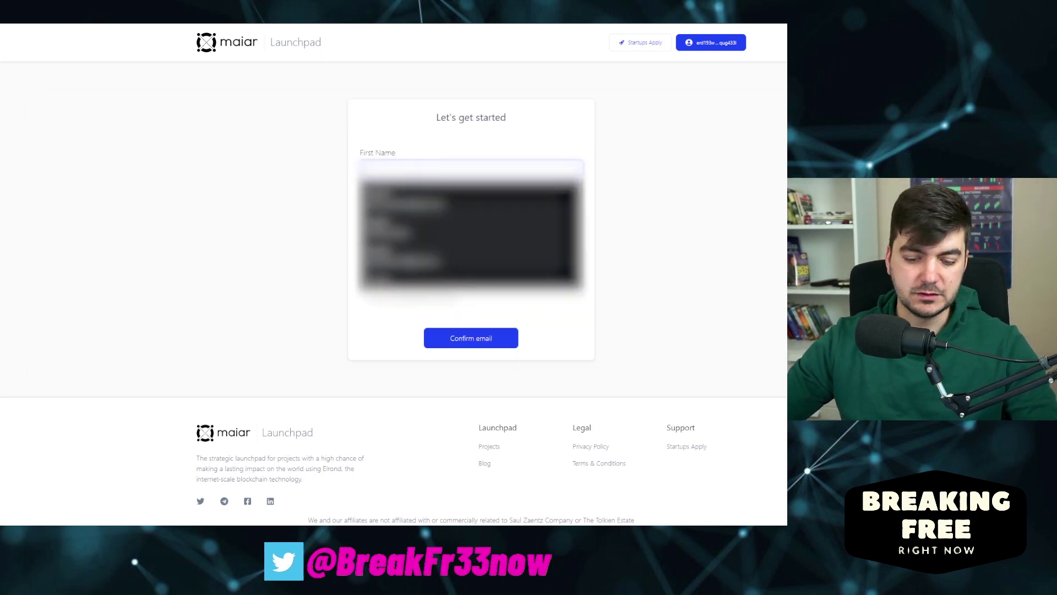
key("Return")
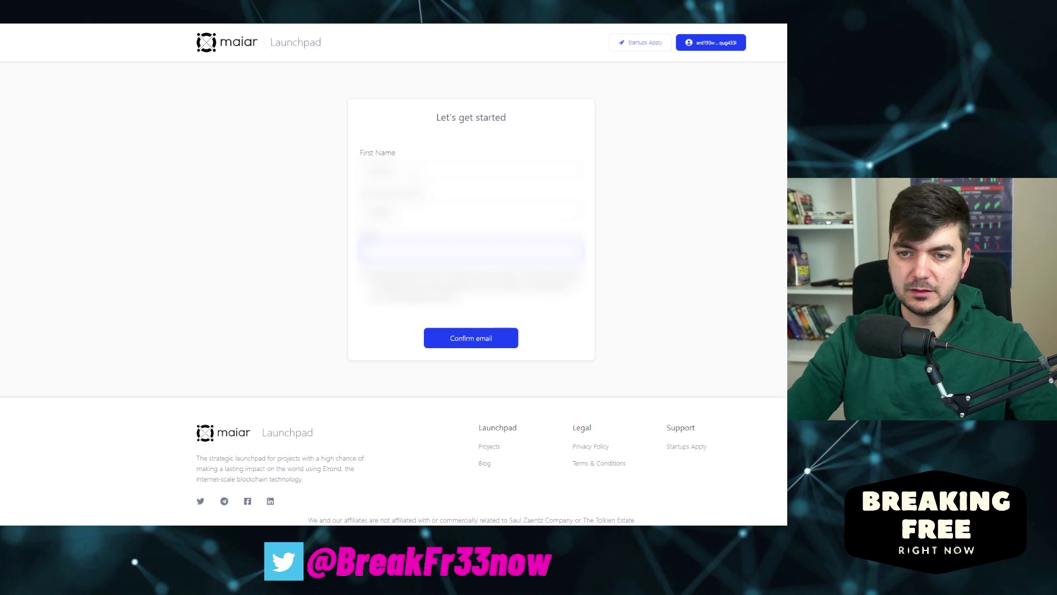
left_click(364, 274)
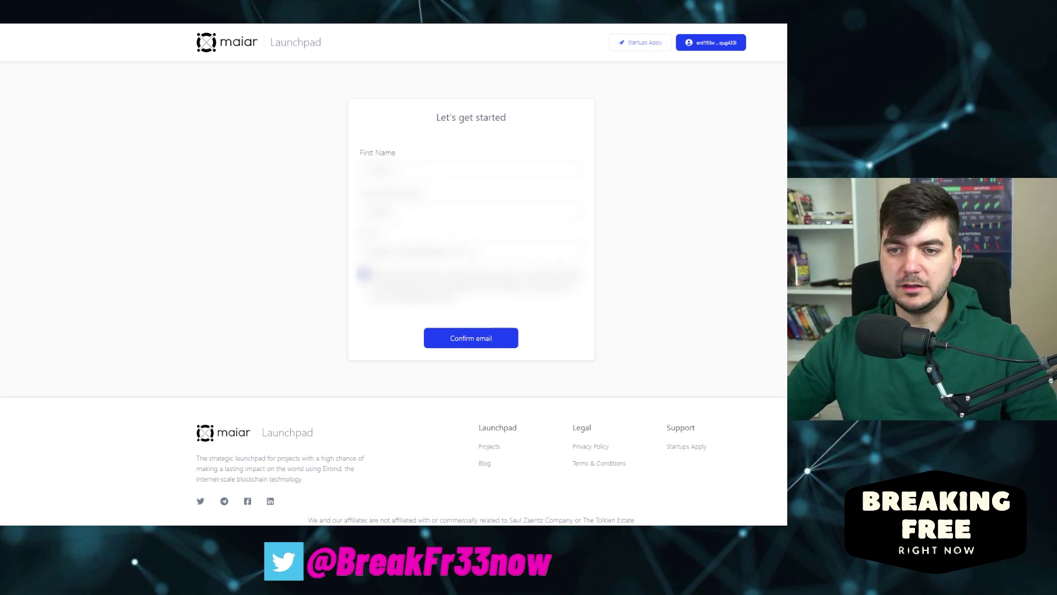
left_click(458, 340)
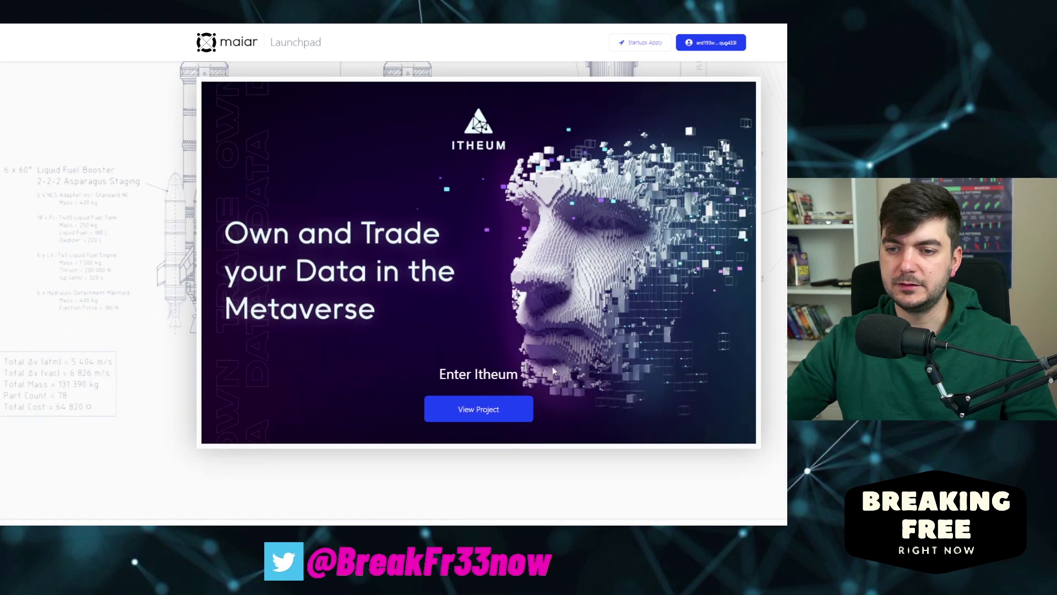
- Open the Itheum project page and choose Proceed with KYC
left_click(487, 408)
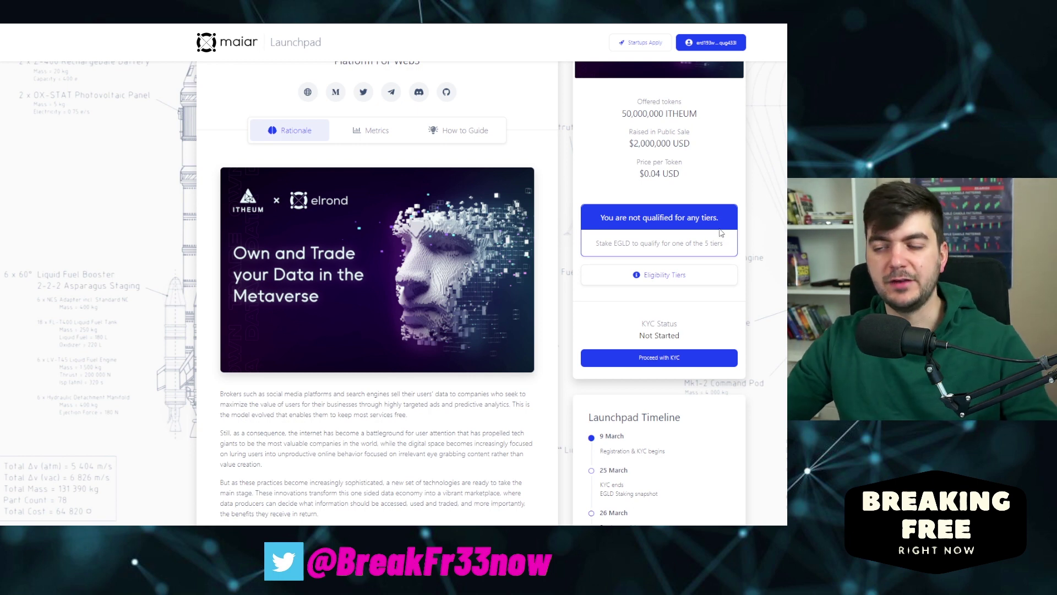
scroll(715, 235, "down", 2)
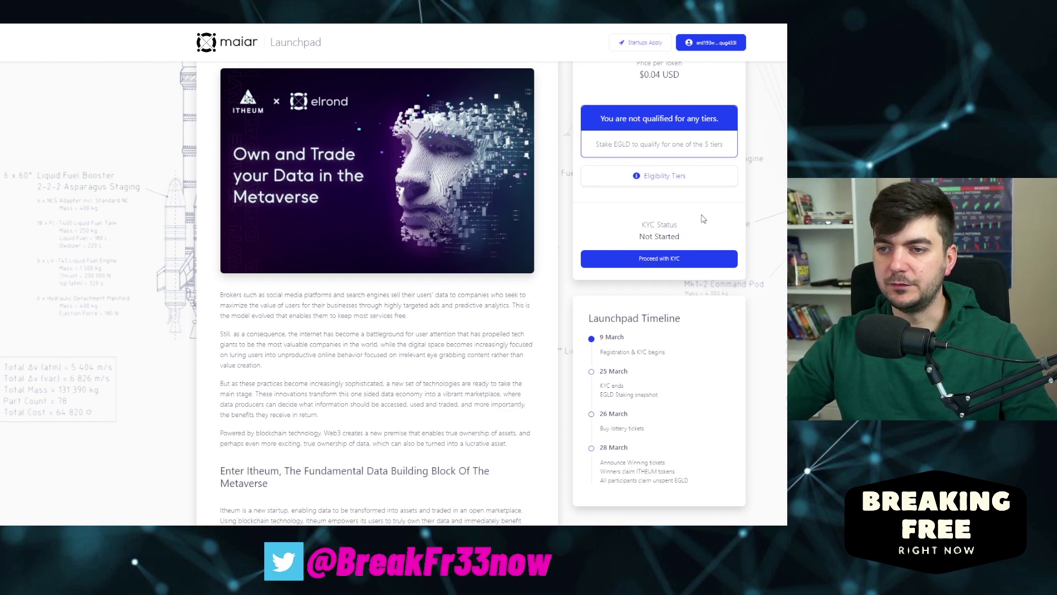
left_click(685, 259)
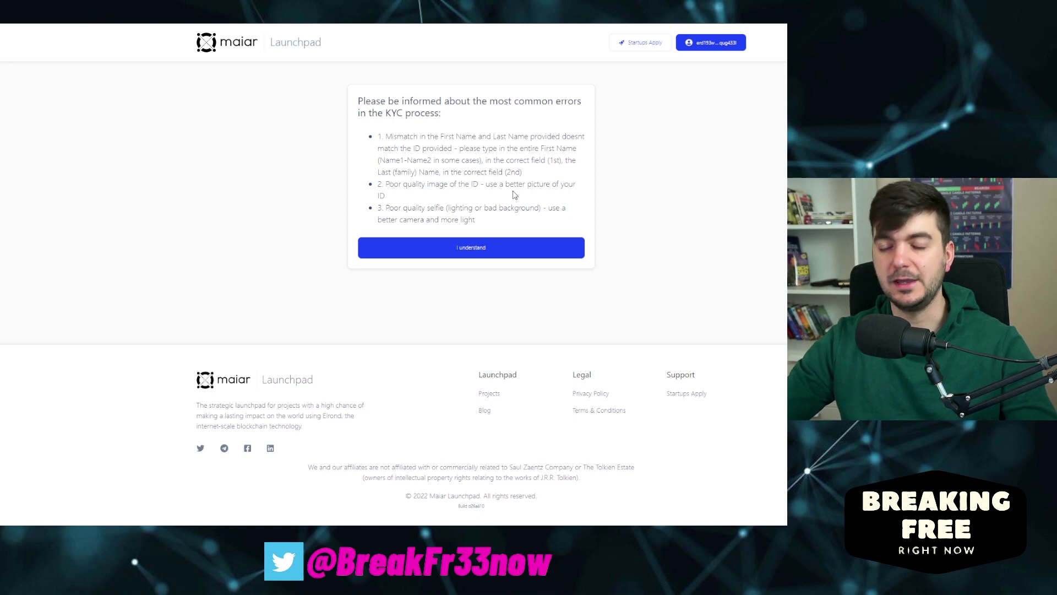
- Acknowledge the errors notice, accept Onfido's terms, and start address verification
left_click(481, 246)
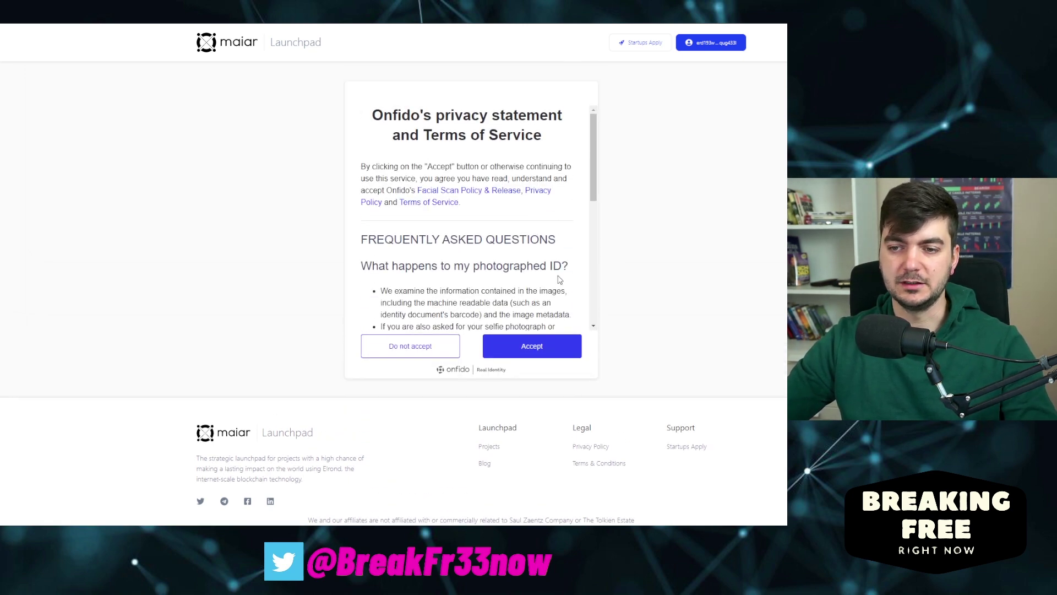
scroll(559, 279, "down", 5)
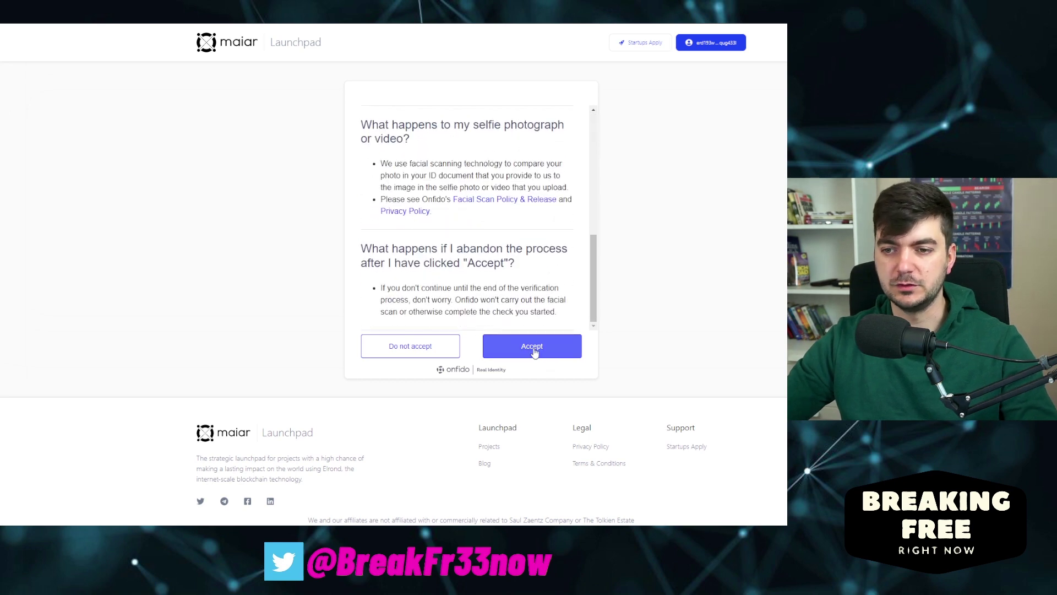
left_click(534, 353)
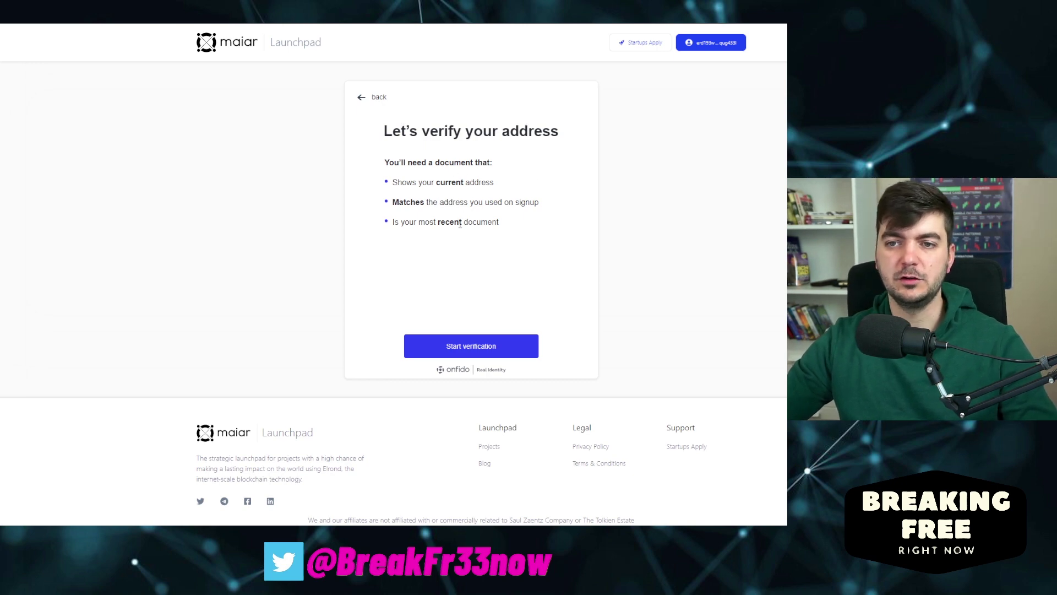
left_click_drag(397, 209, 589, 208)
left_click(559, 224)
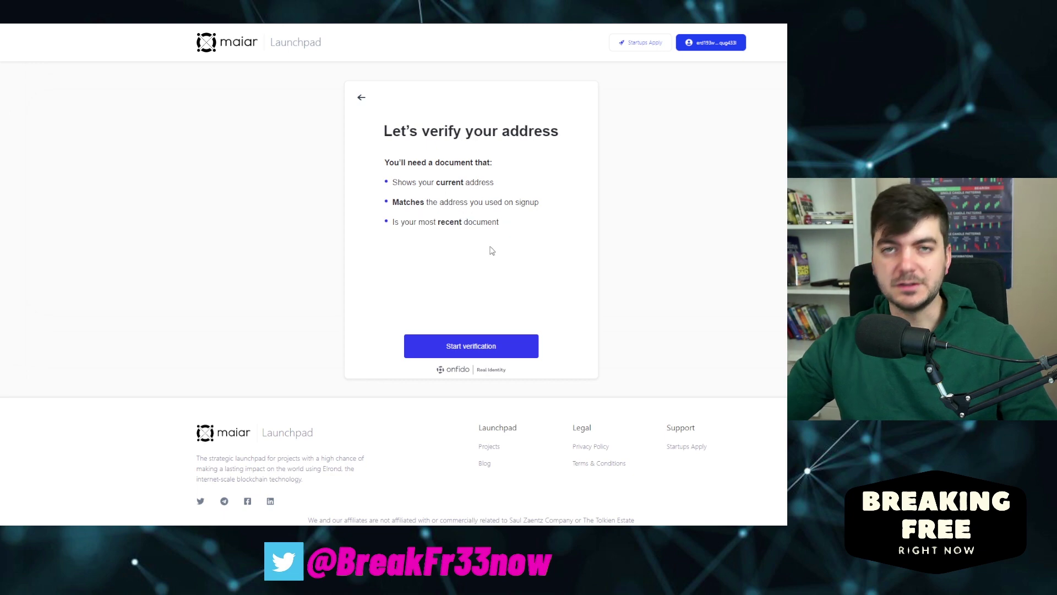
left_click(466, 345)
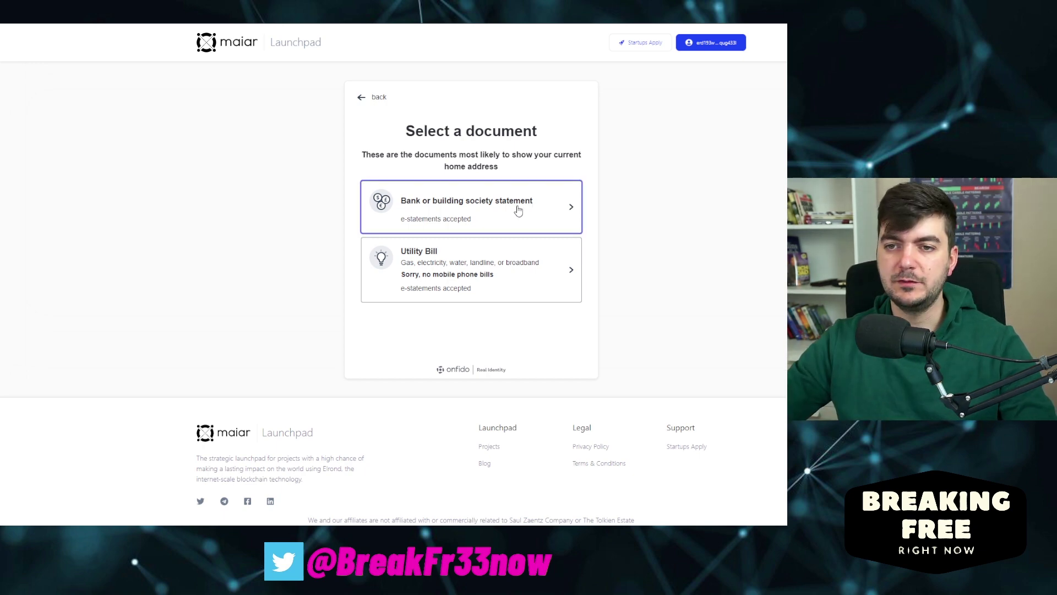
- Upload preview (5).pdf as a bank statement for proof of address
left_click(517, 210)
left_click(422, 347)
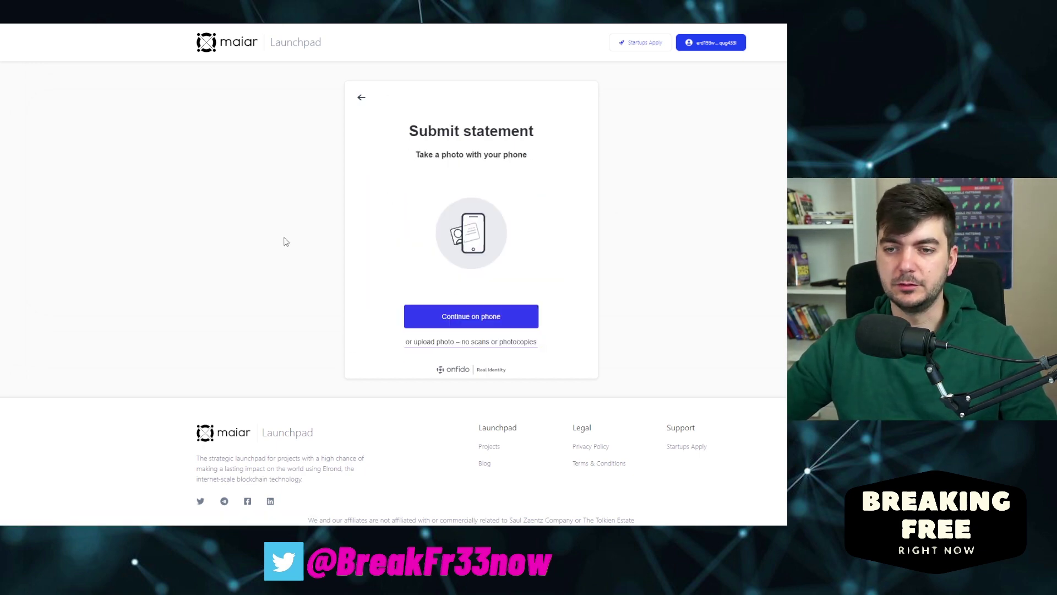
left_click(426, 343)
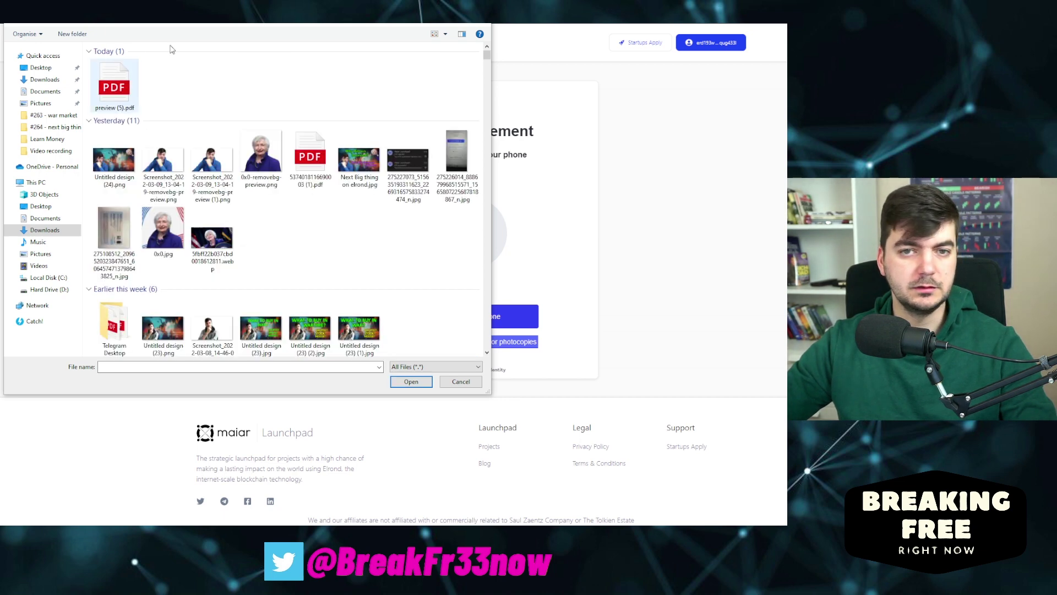
left_click(119, 83)
double_click(119, 83)
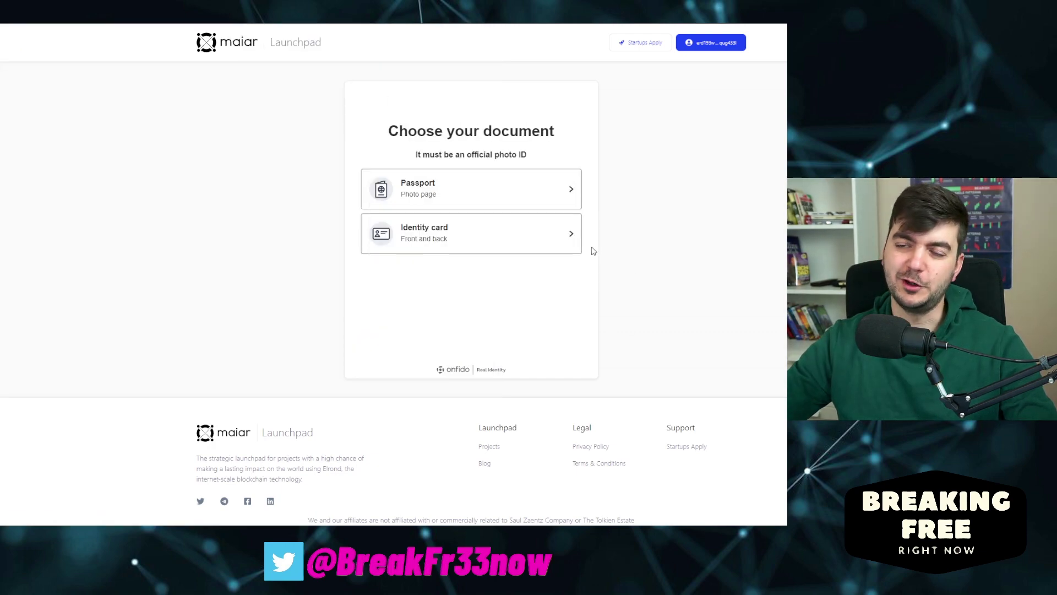
key("alt+Tab")
left_click_drag(339, 75, 0, 110)
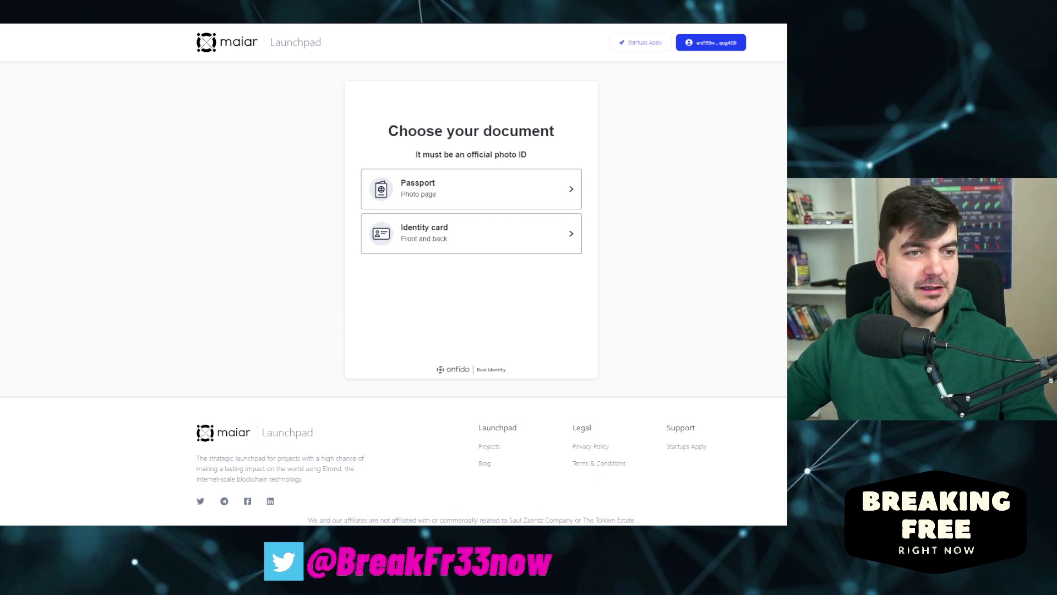
- Upload the identity card's front and back images from Downloads, then continue to the selfie step
left_click(432, 234)
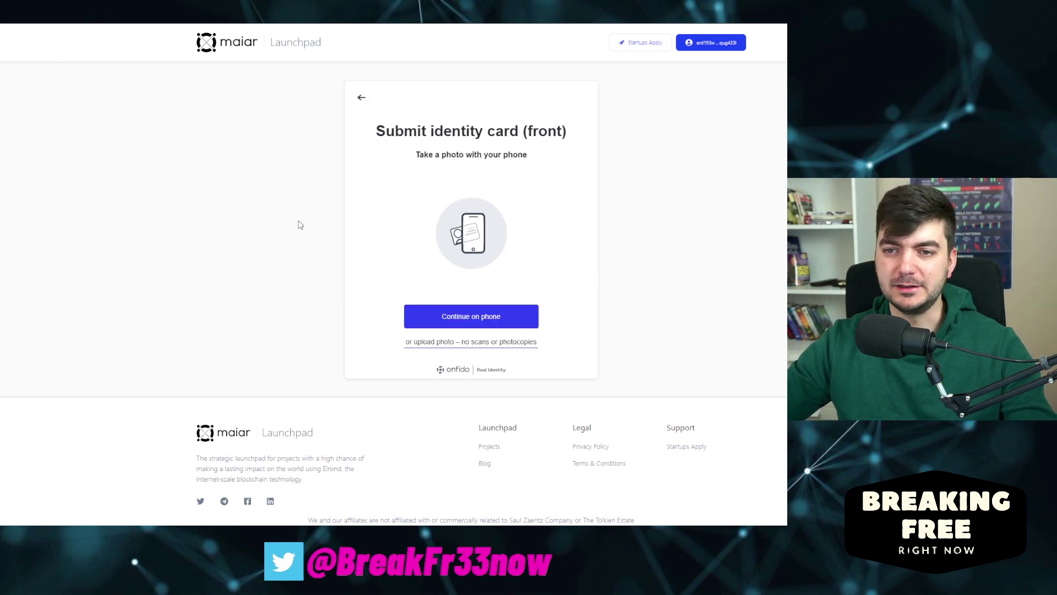
left_click(428, 342)
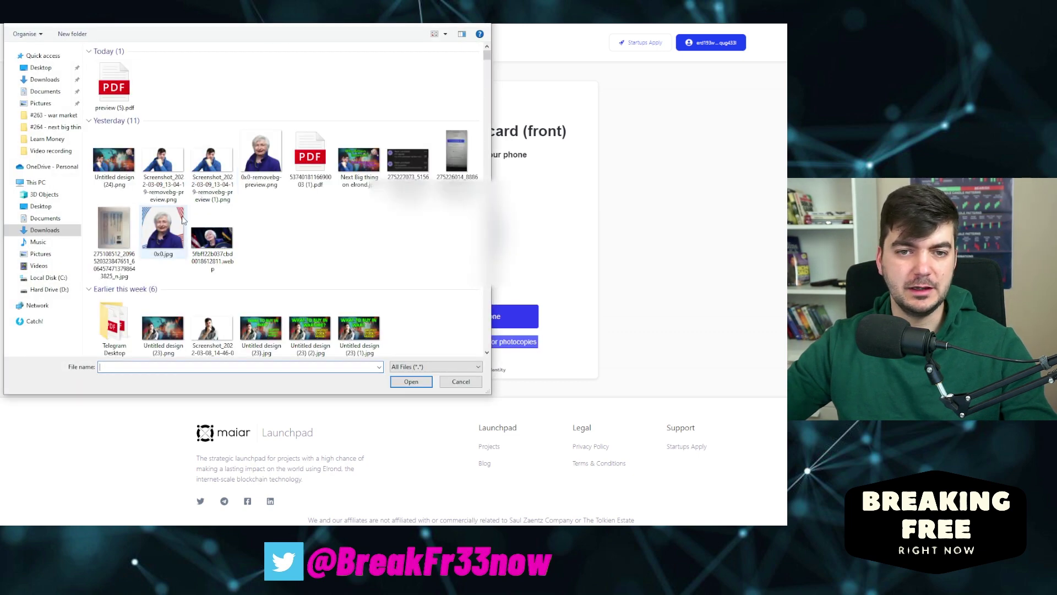
double_click(114, 231)
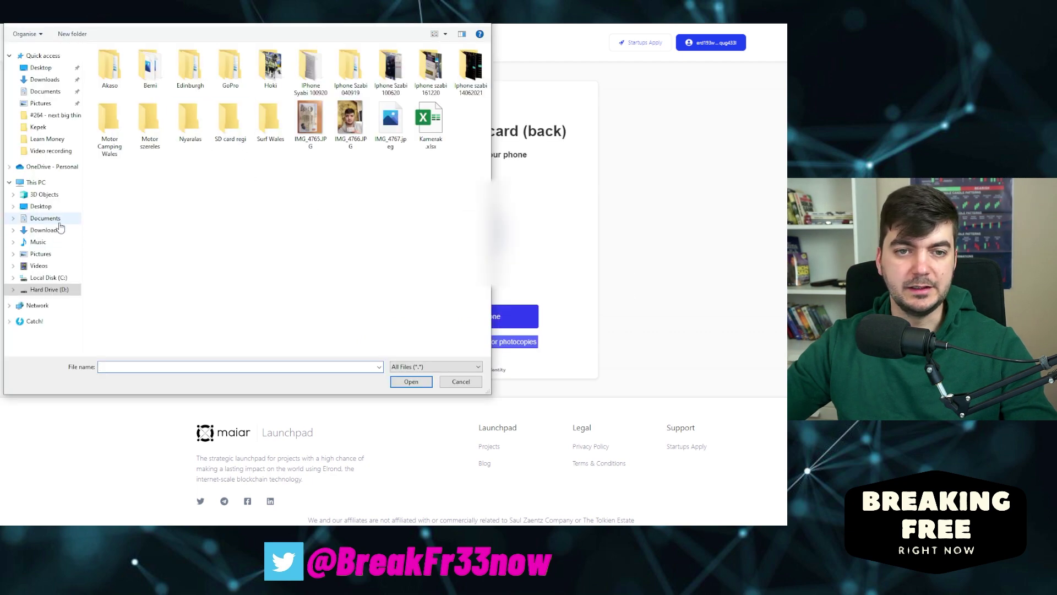
left_click(45, 229)
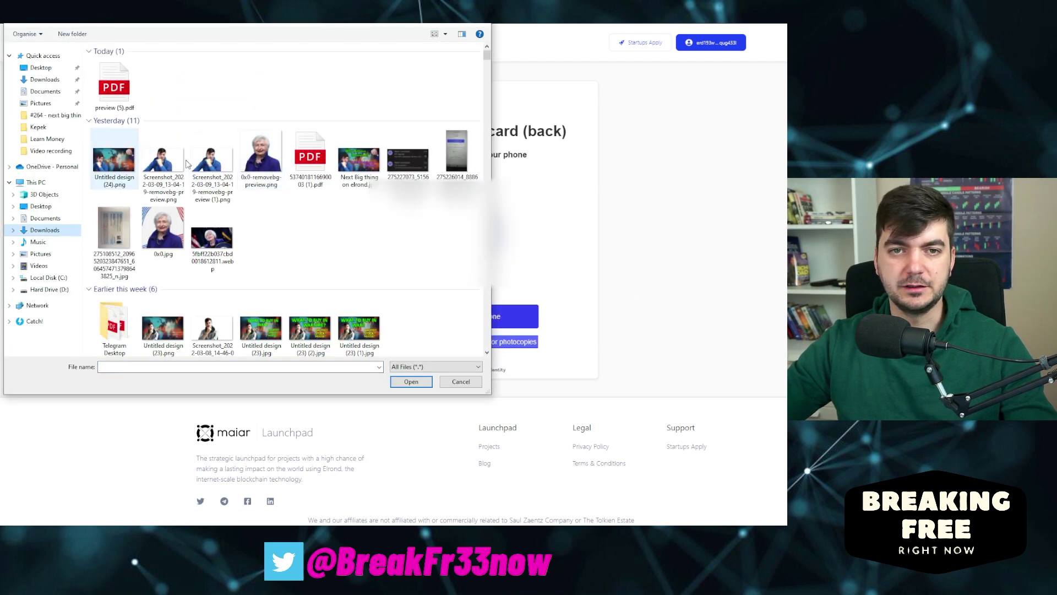
double_click(115, 229)
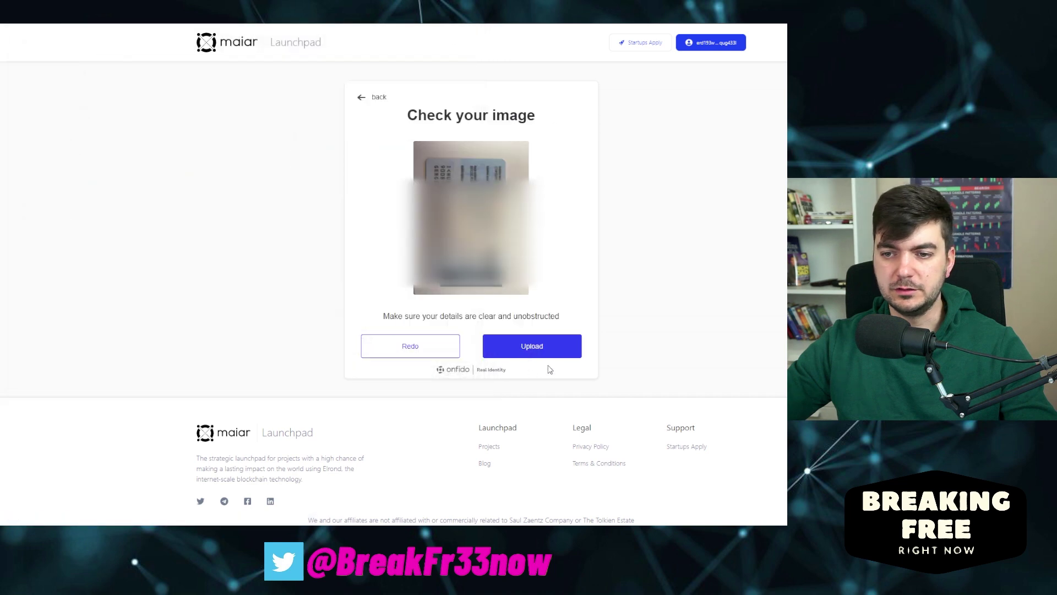
left_click(543, 347)
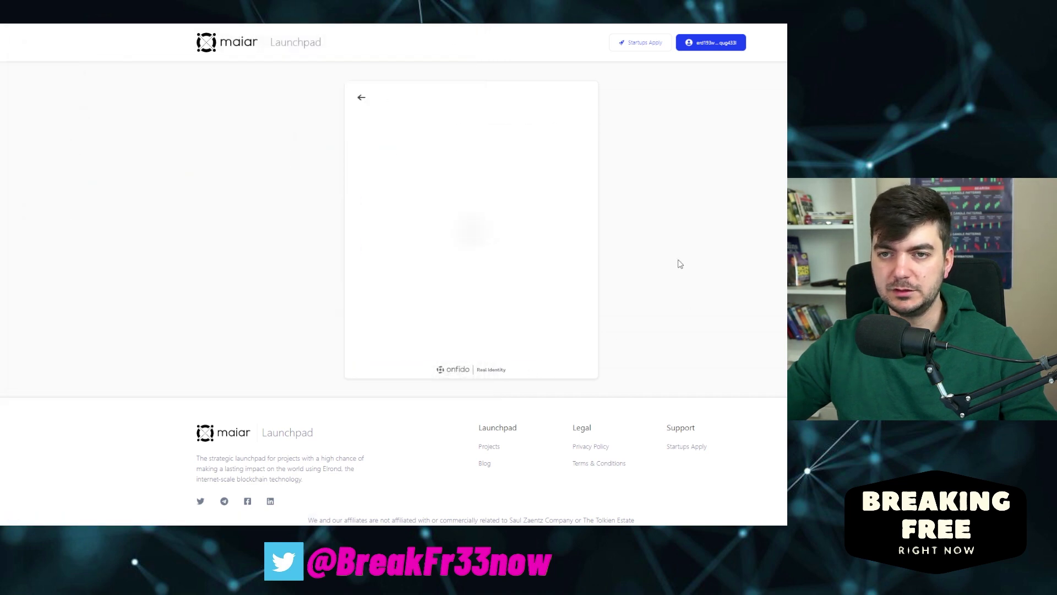
left_click(500, 344)
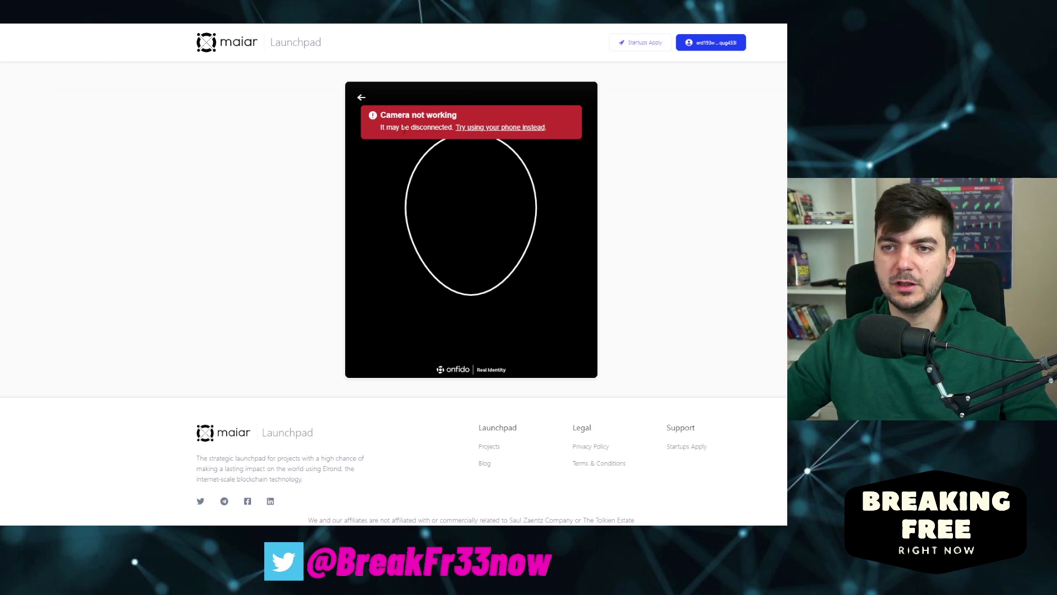
- Get a secure link to finish the selfie on the phone, then submit the verification
left_click(465, 128)
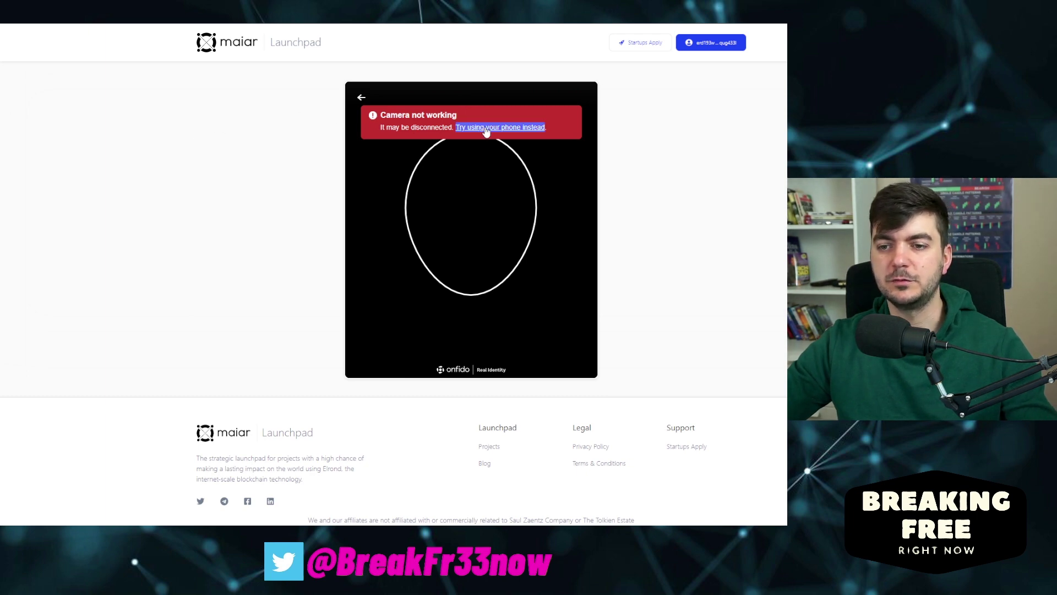
left_click(485, 128)
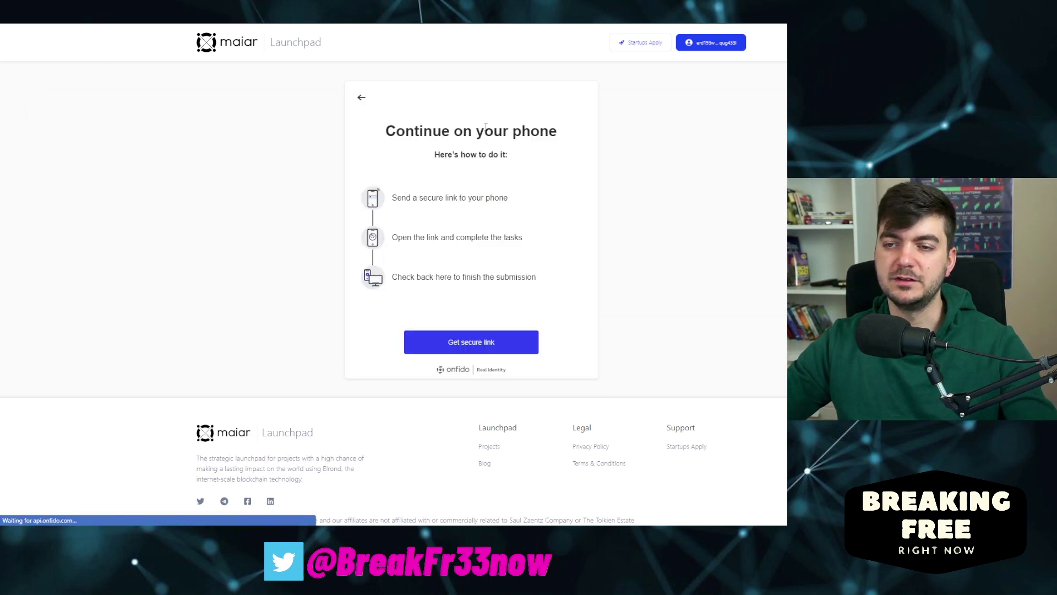
left_click(471, 342)
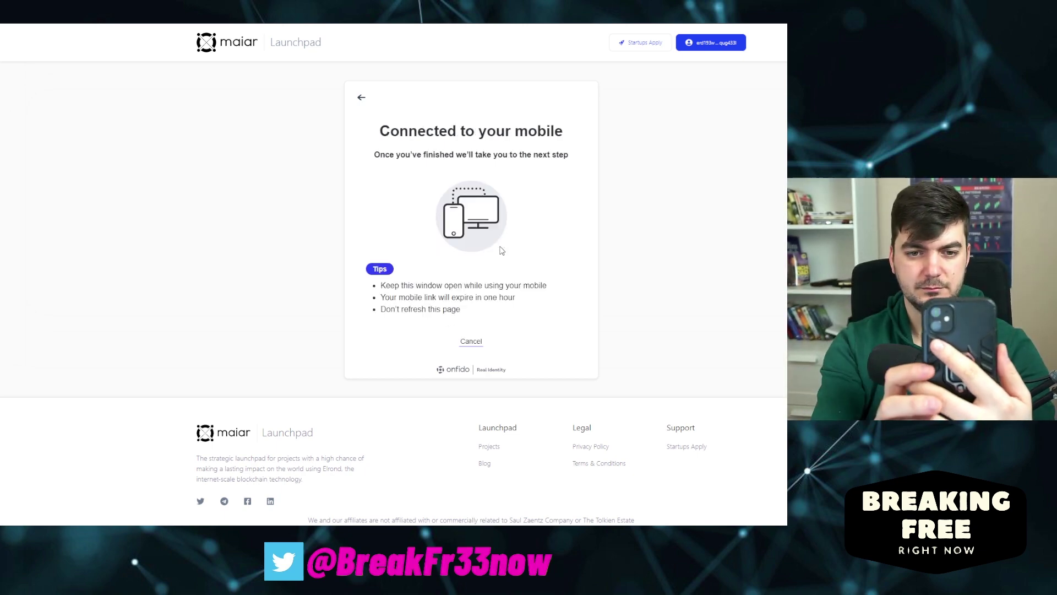
left_click(501, 291)
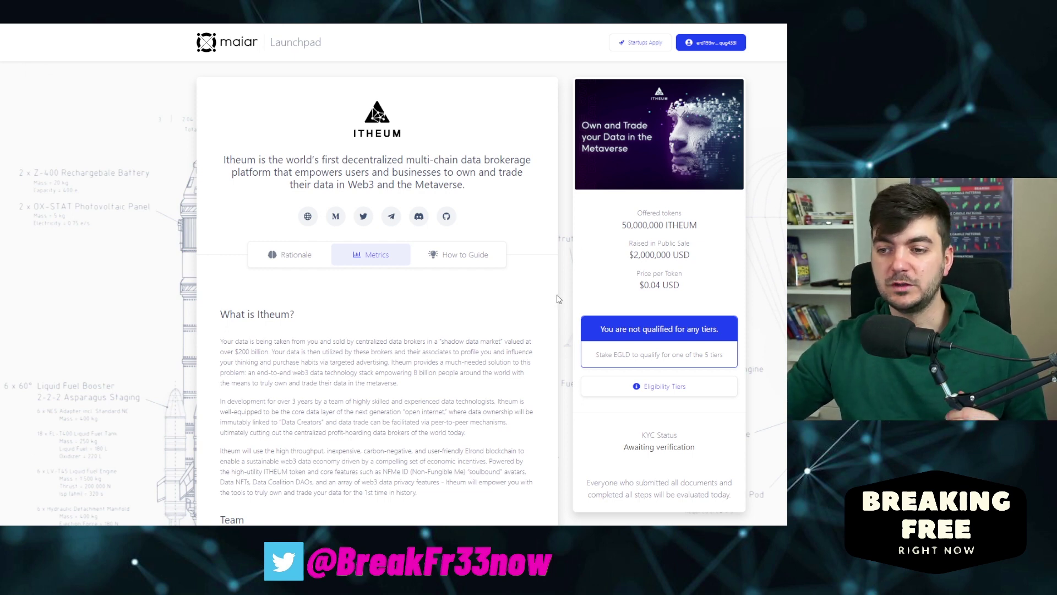
left_click(664, 388)
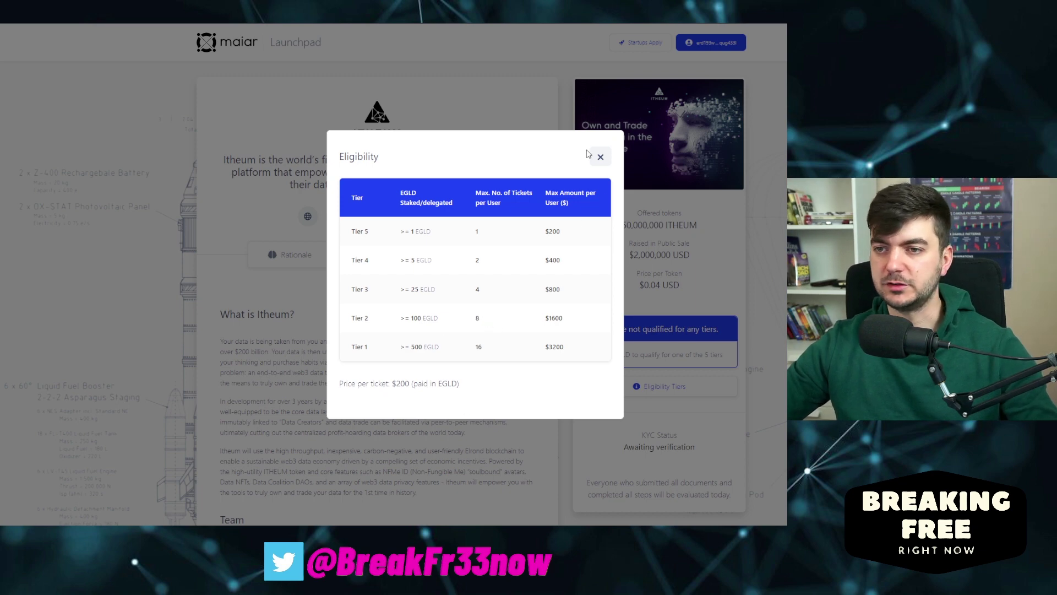
left_click(600, 157)
scroll(550, 223, "down", 2)
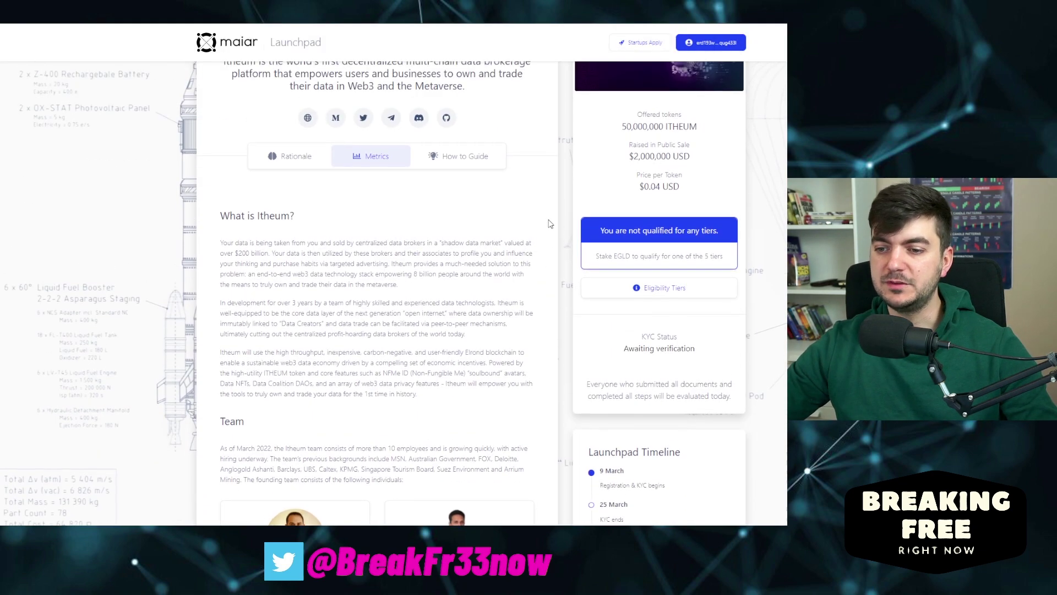
scroll(550, 224, "up", 2)
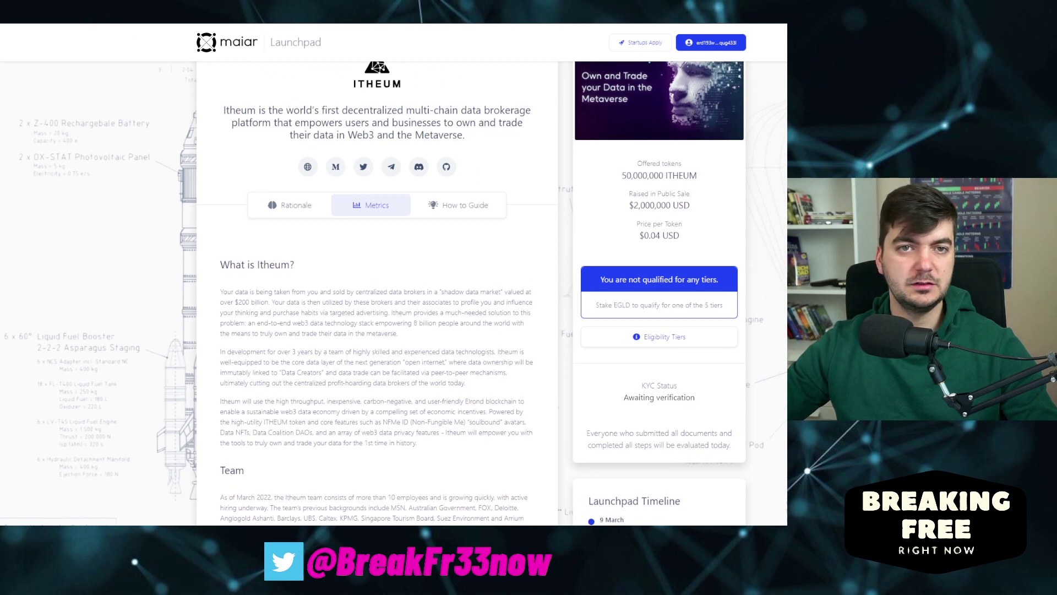
key("F5")
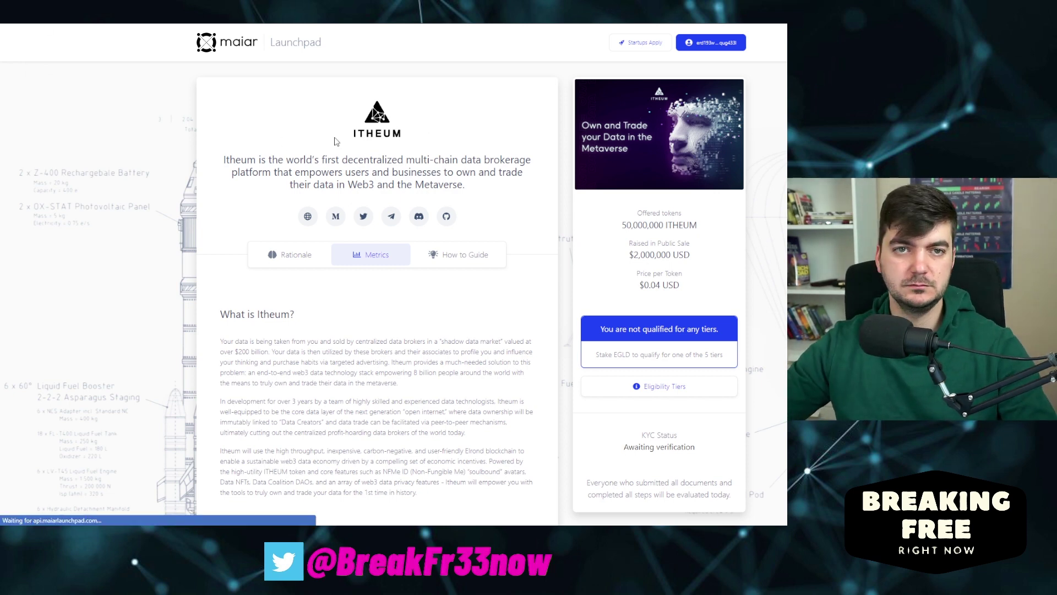
- Scroll the Itheum page to the KYC Status box showing 'Rejected - not able to re-submit'
scroll(566, 245, "down", 3)
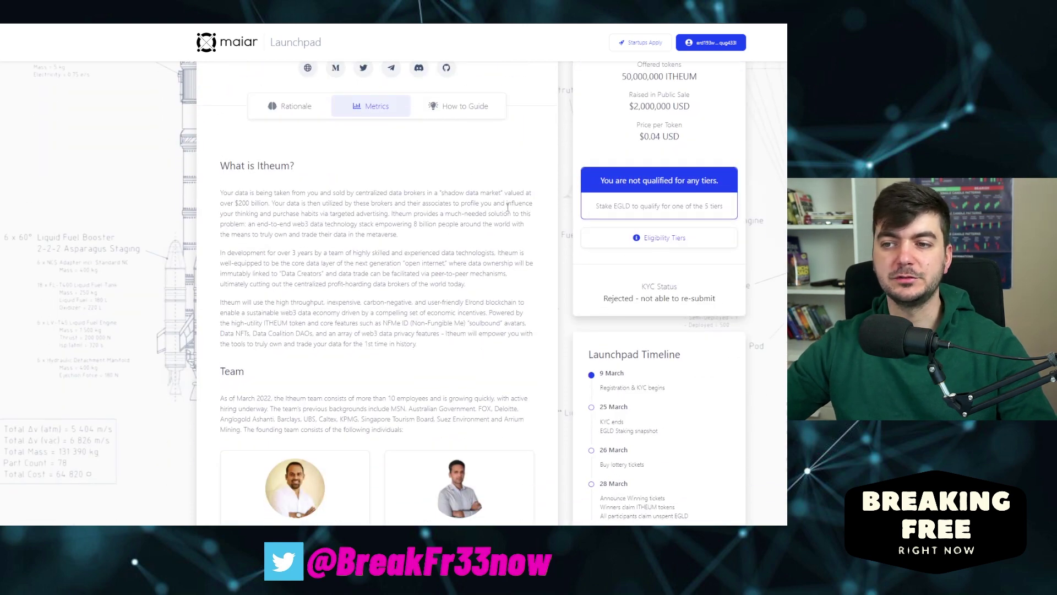
scroll(533, 233, "up", 2)
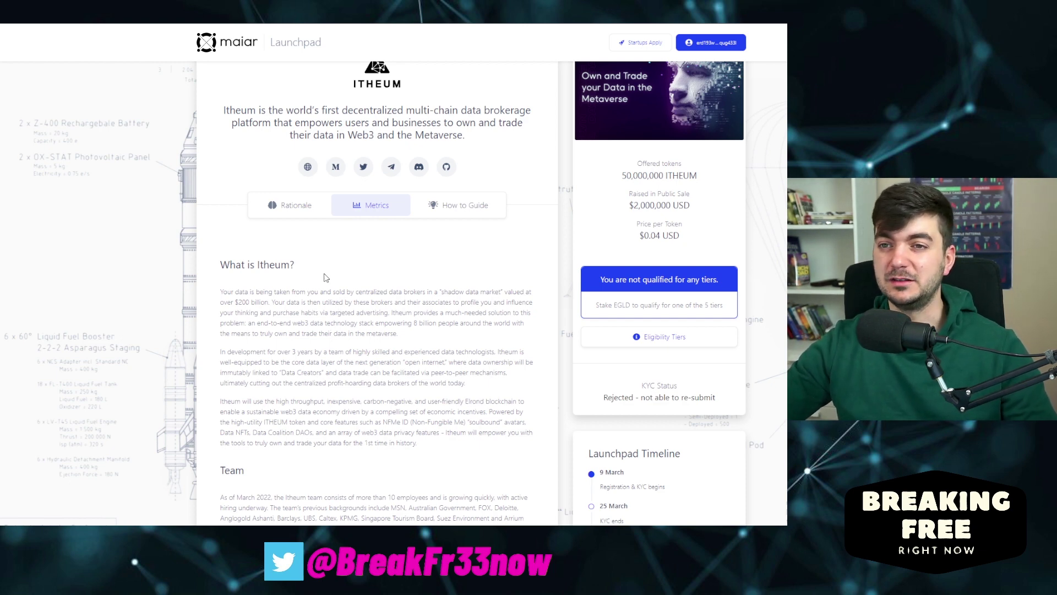
scroll(484, 312, "down", 1)
scroll(484, 312, "up", 2)
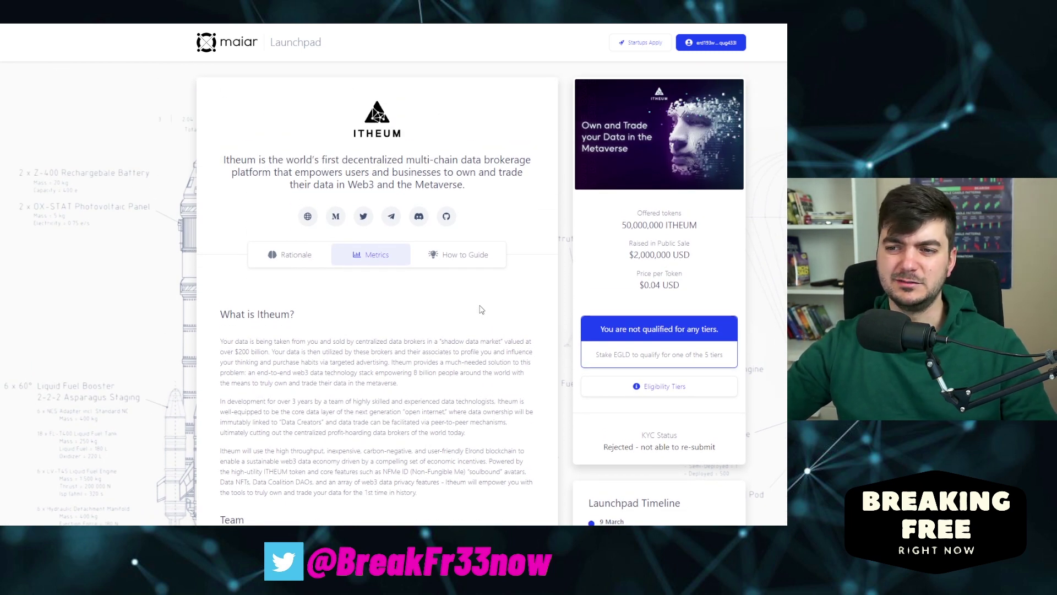
scroll(457, 308, "down", 2)
scroll(457, 309, "up", 2)
scroll(442, 337, "down", 2)
scroll(441, 336, "up", 2)
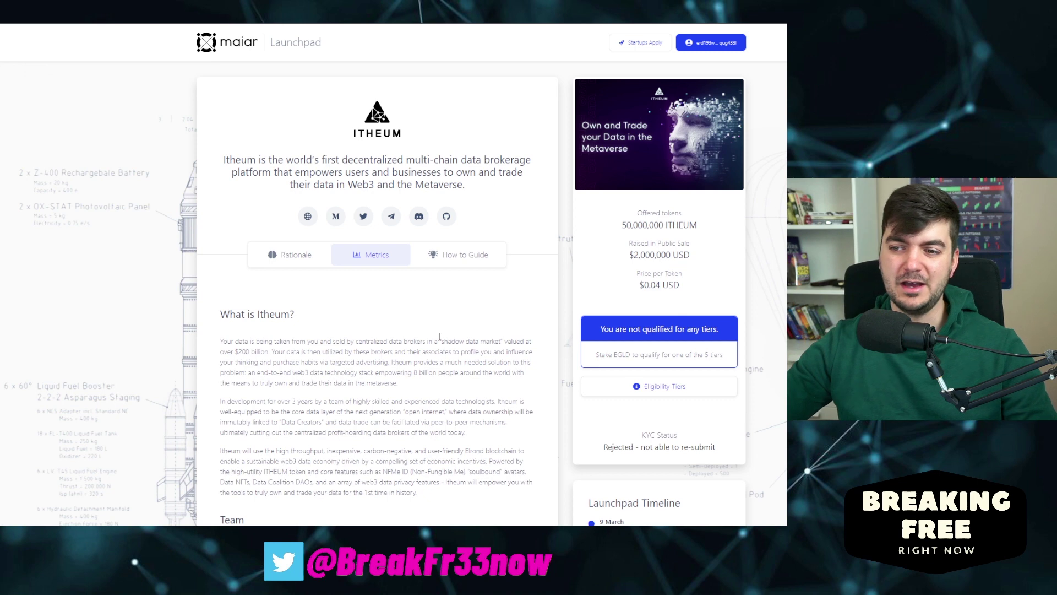